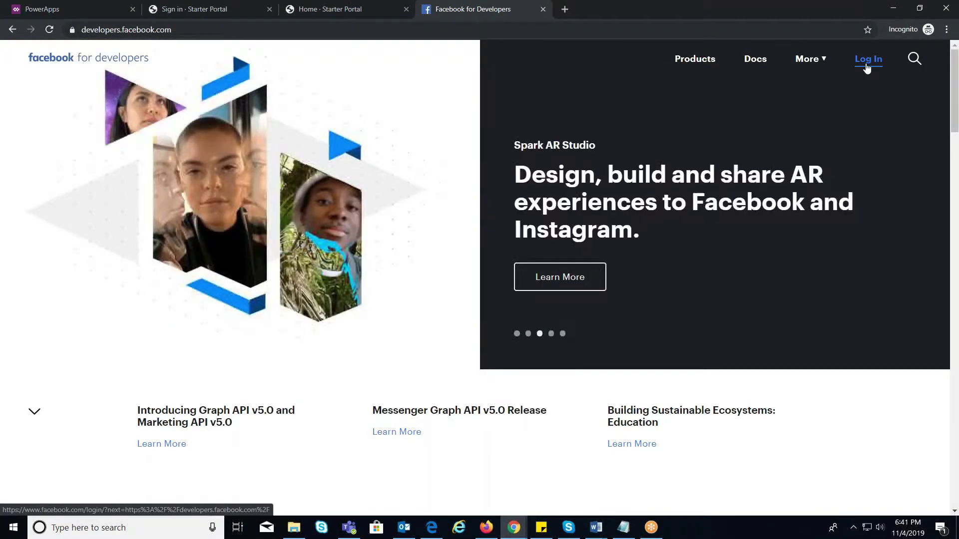
- Start logging in from the Facebook for Developers home page
left_click(866, 63)
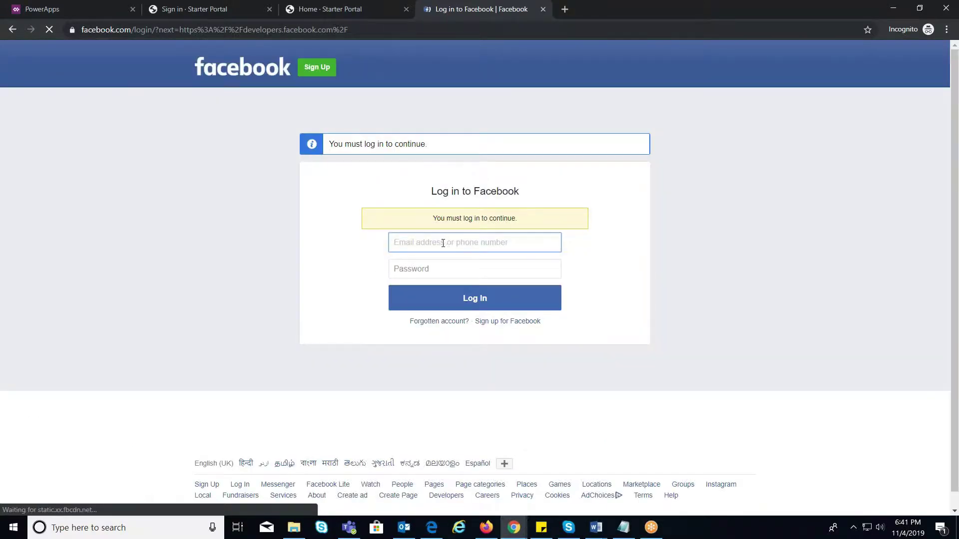
- Log in and start a new app with display name 'portal authentication'
left_click(428, 273)
key("Return")
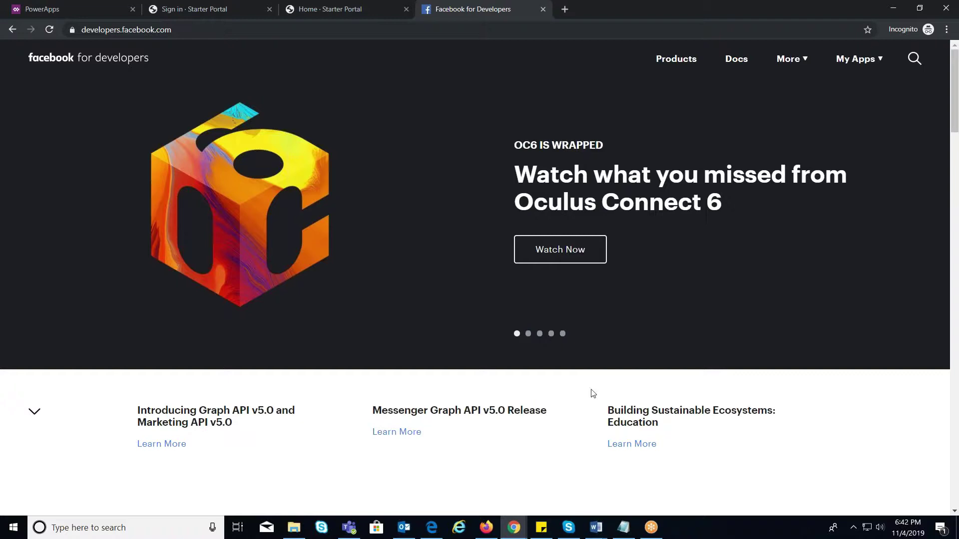
left_click(880, 61)
left_click(843, 188)
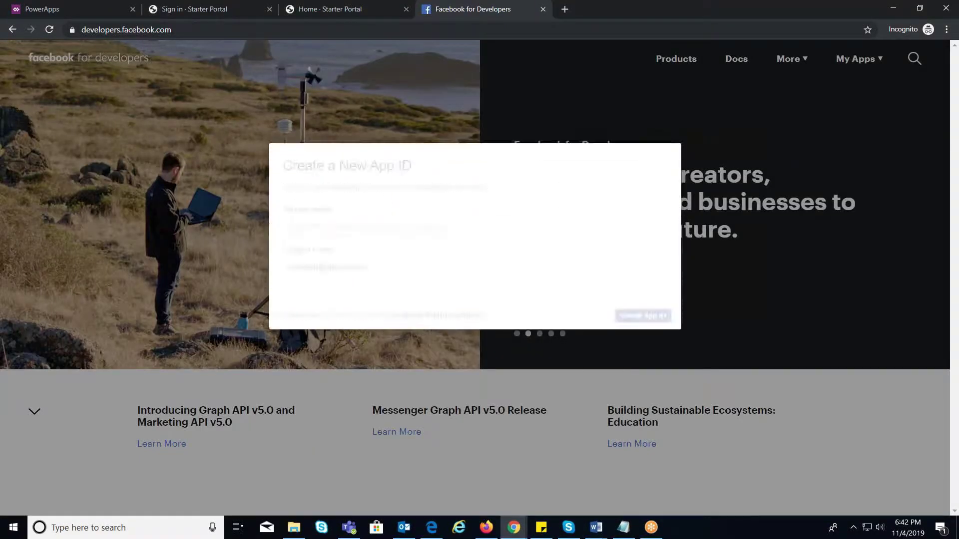
left_click(299, 226)
type("p")
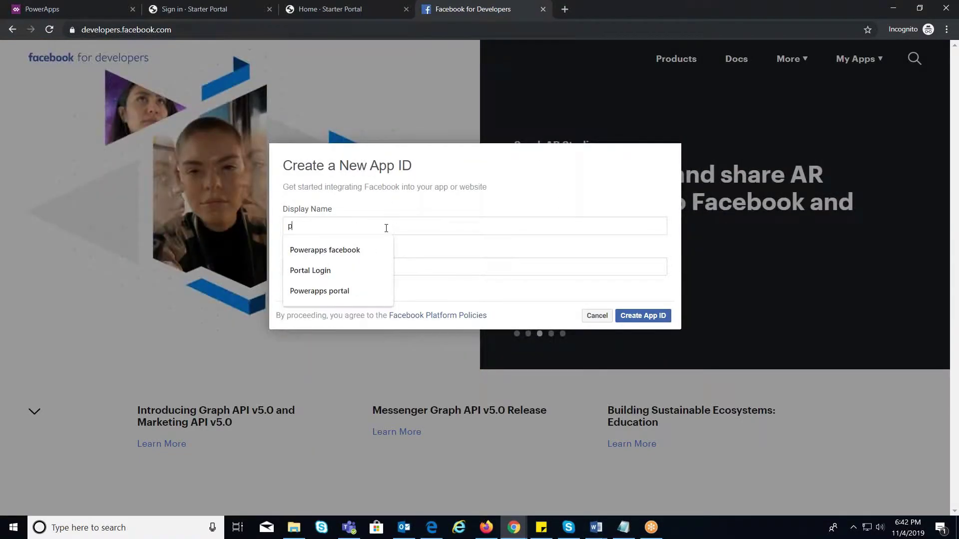
type("ortal authentication")
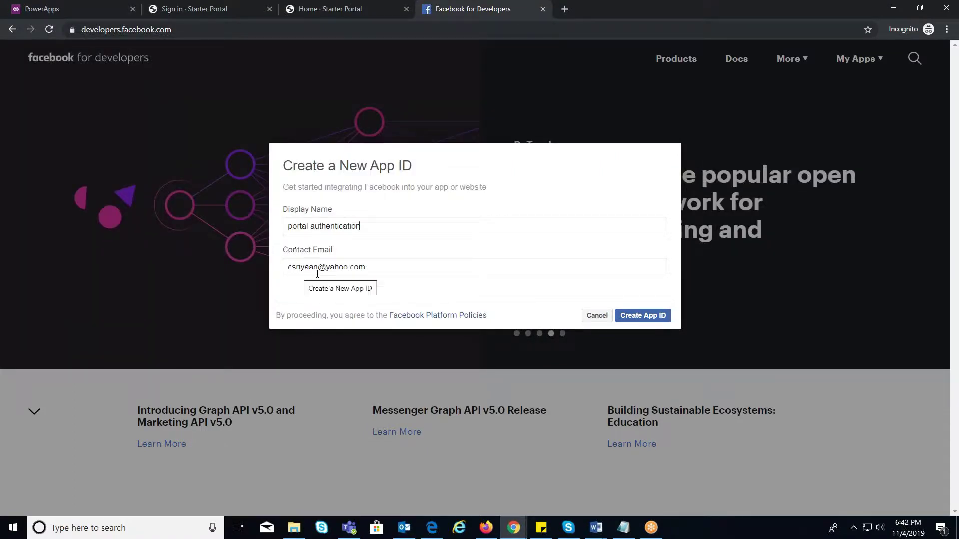
- Create the app ID, passing the bus-image security check
left_click(645, 316)
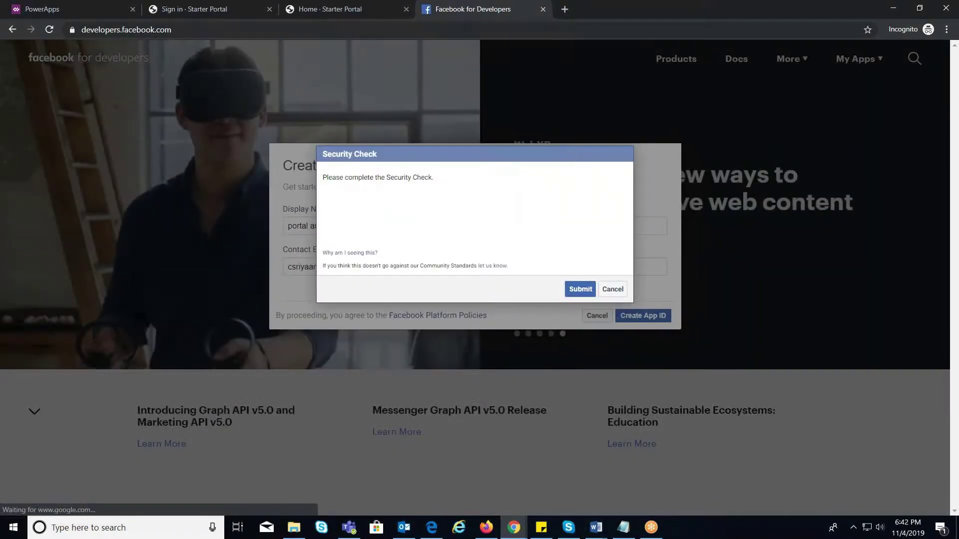
left_click(417, 291)
left_click(459, 291)
left_click(500, 291)
left_click(417, 332)
left_click(459, 332)
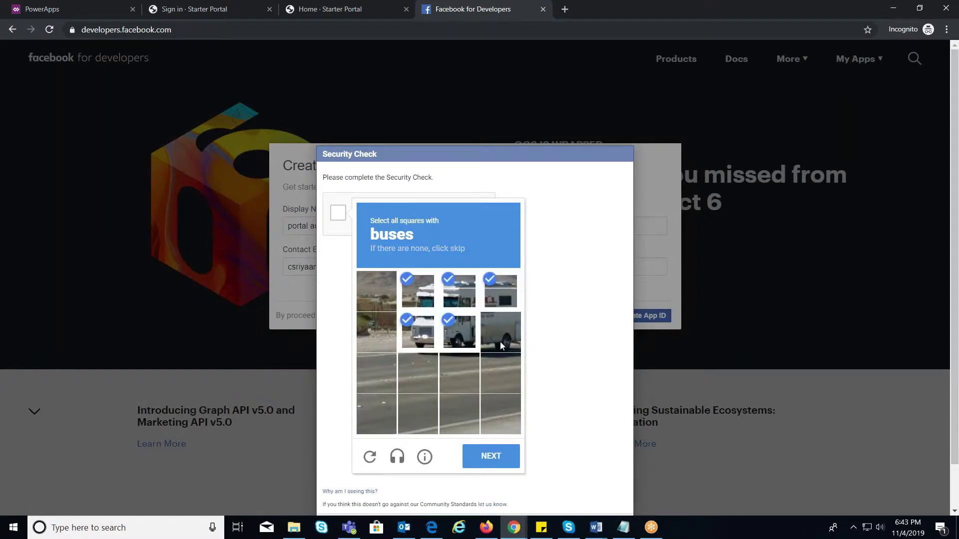
left_click(501, 332)
left_click(382, 418)
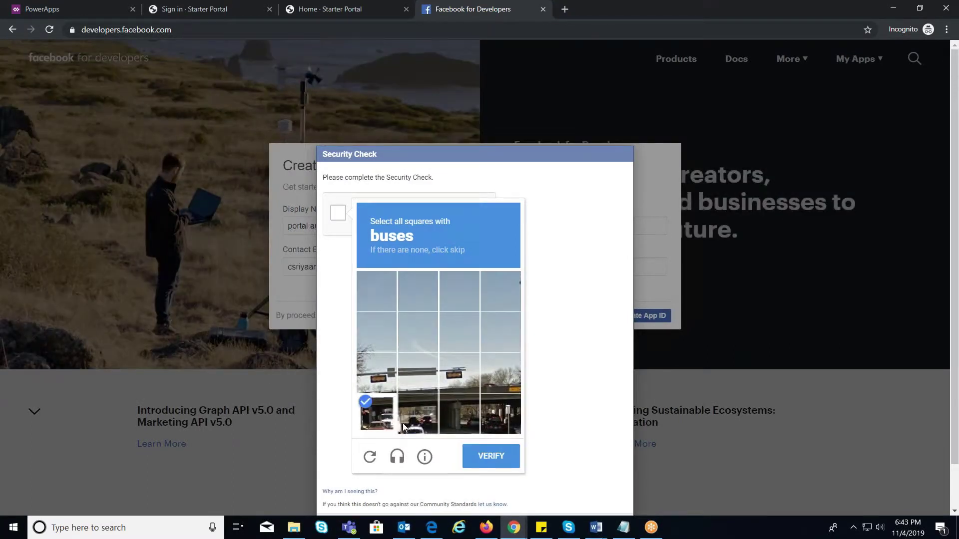
left_click(491, 456)
left_click(579, 292)
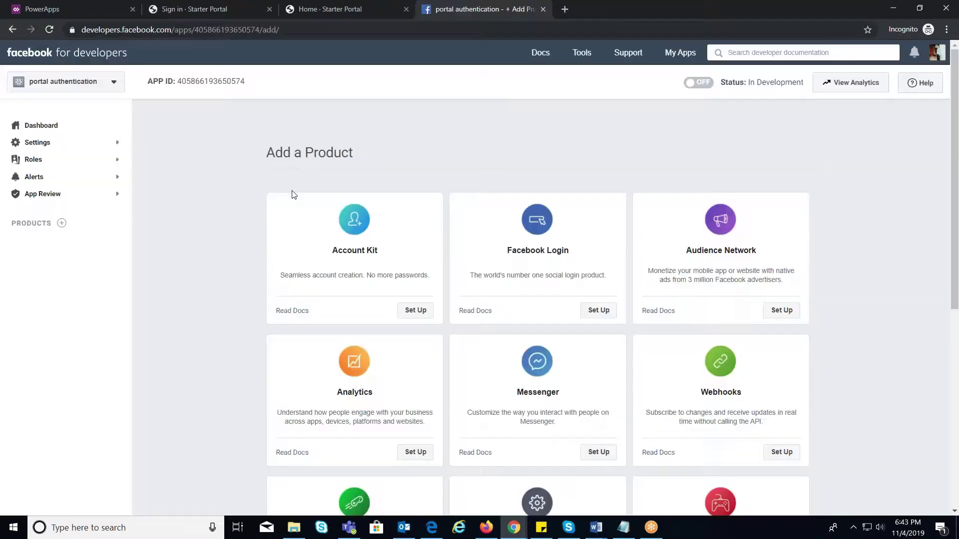
- Add Facebook Login to the app's products via its Set Up card
left_click(62, 224)
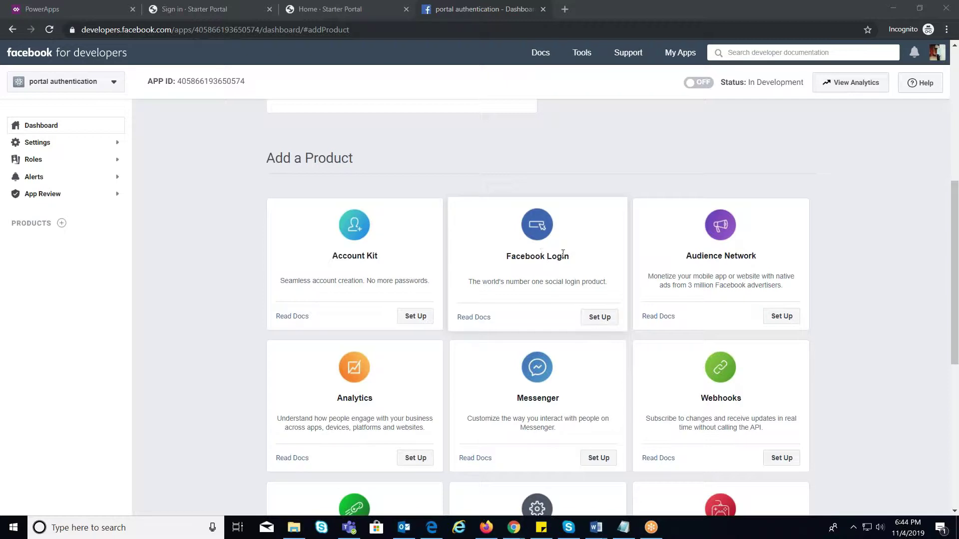
left_click(599, 318)
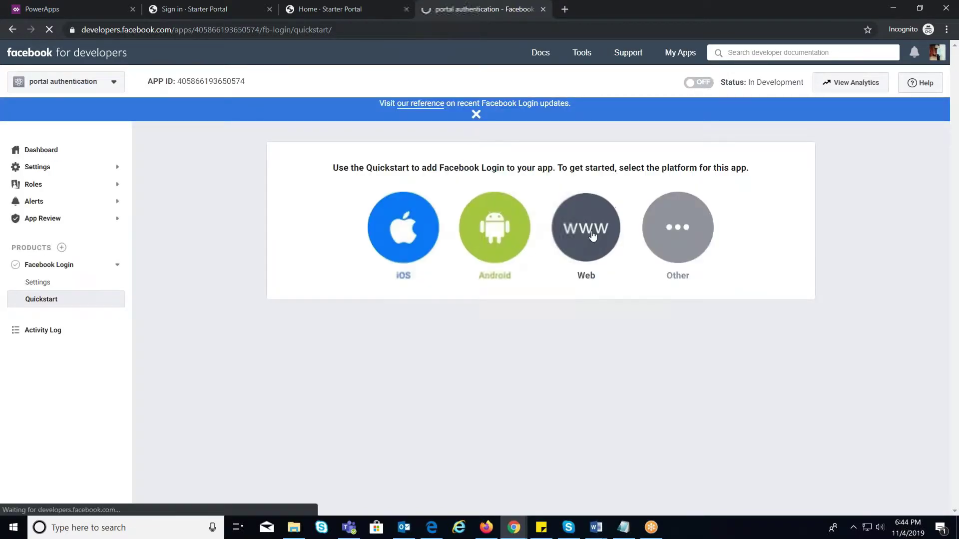
left_click(593, 236)
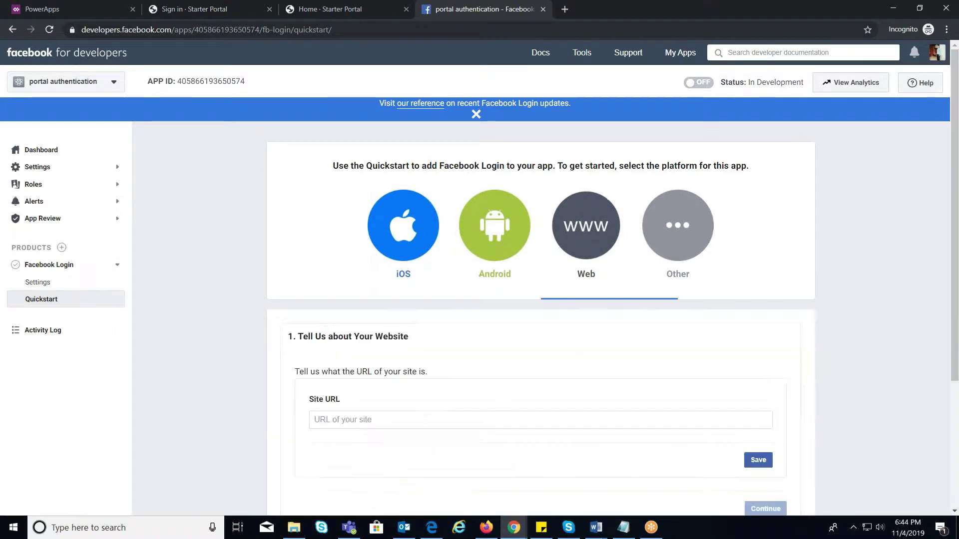
left_click(348, 294)
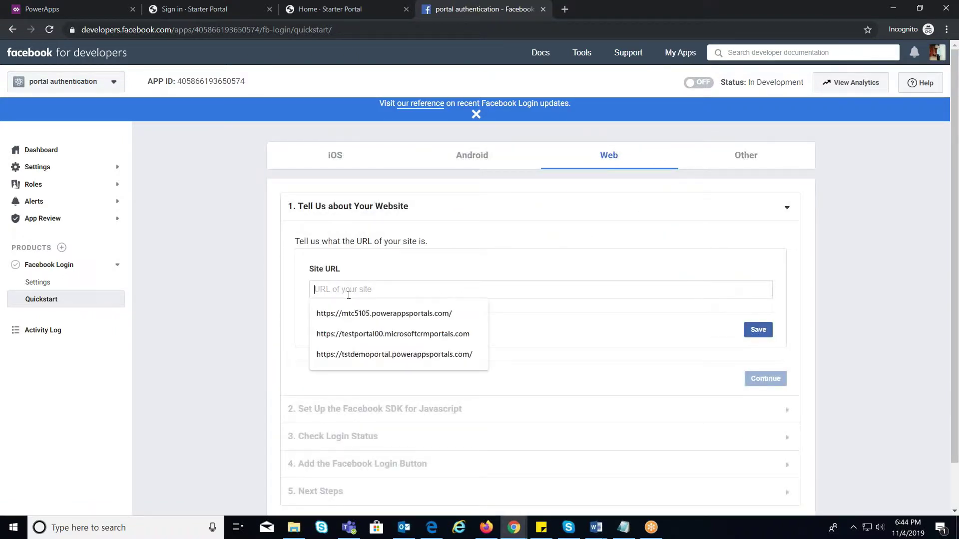
left_click(430, 355)
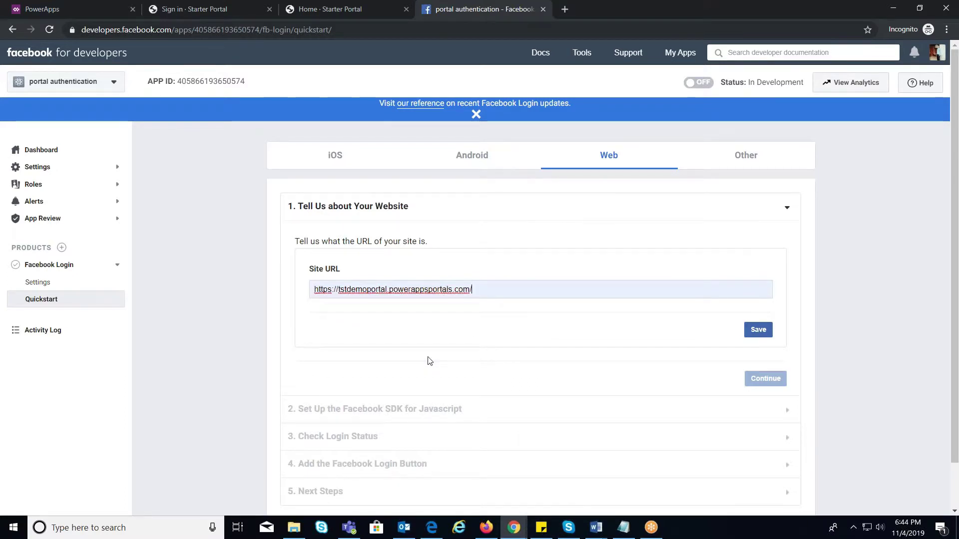
left_click(756, 332)
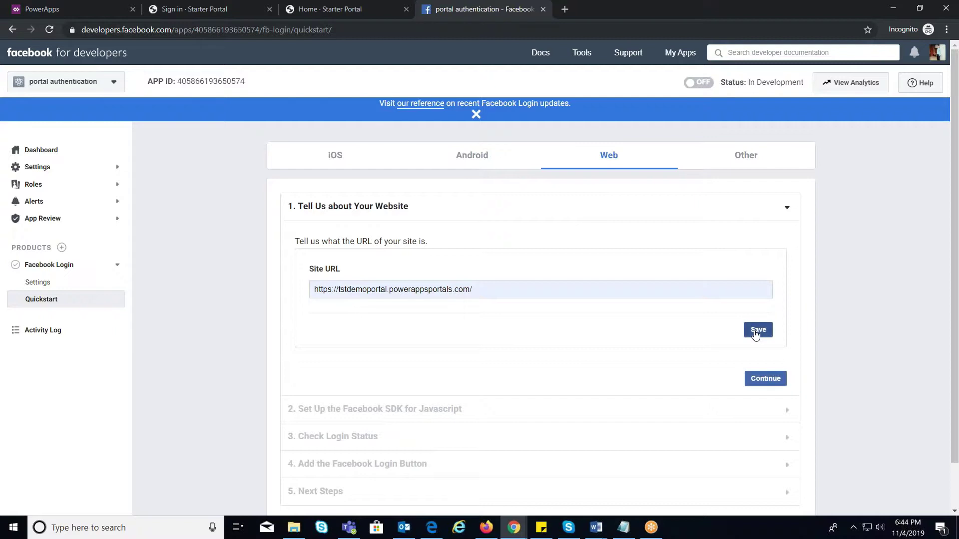
- Step past the SDK and login status quickstart steps to Facebook Login settings
left_click(756, 380)
scroll(763, 447, "down", 3)
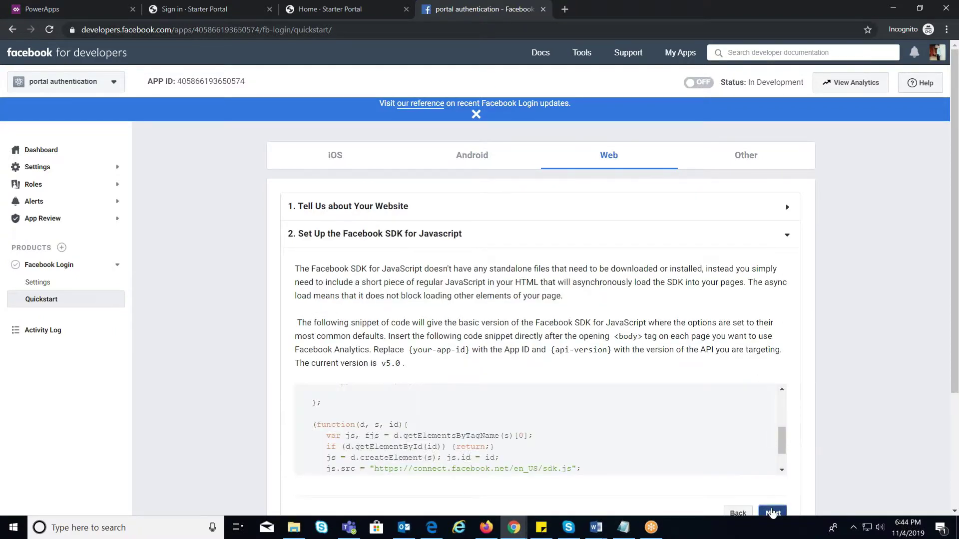
left_click(773, 513)
scroll(759, 478, "down", 2)
scroll(747, 478, "down", 5)
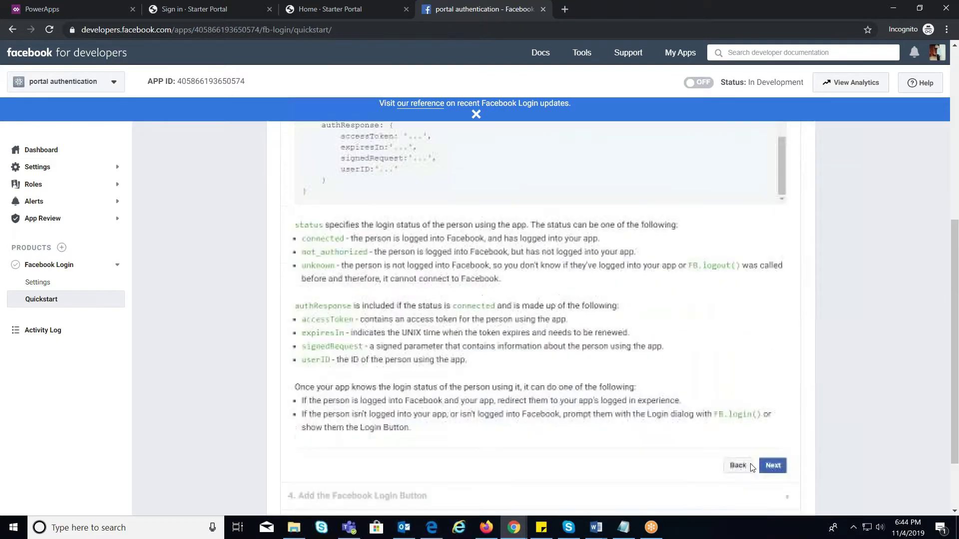
left_click(773, 381)
left_click(43, 284)
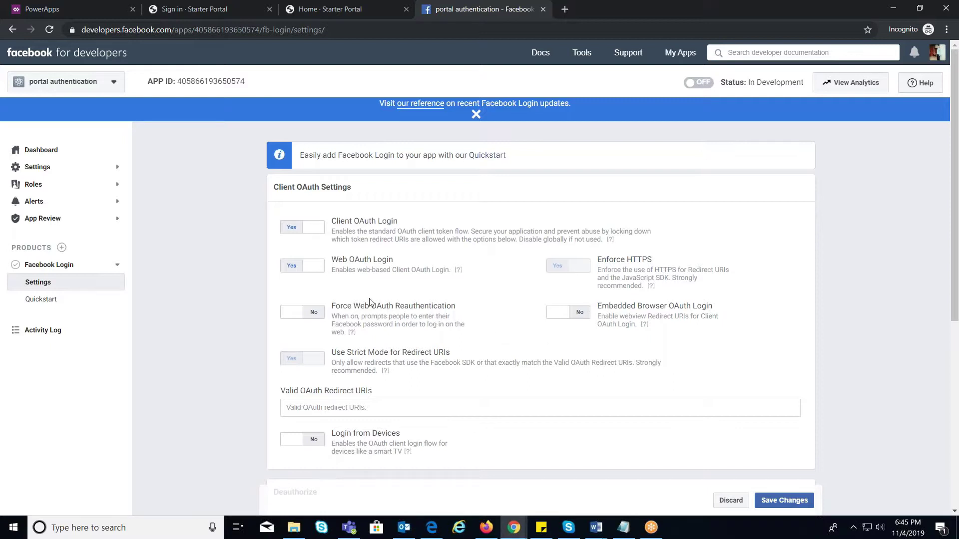
scroll(353, 373, "down", 3)
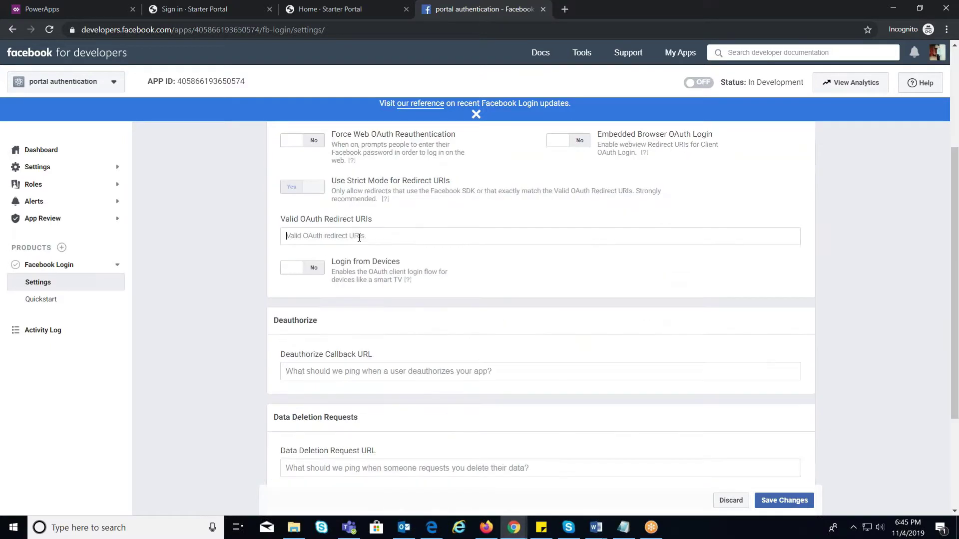
left_click(350, 234)
type("https://tstdemoportal.powerappsportals.com/")
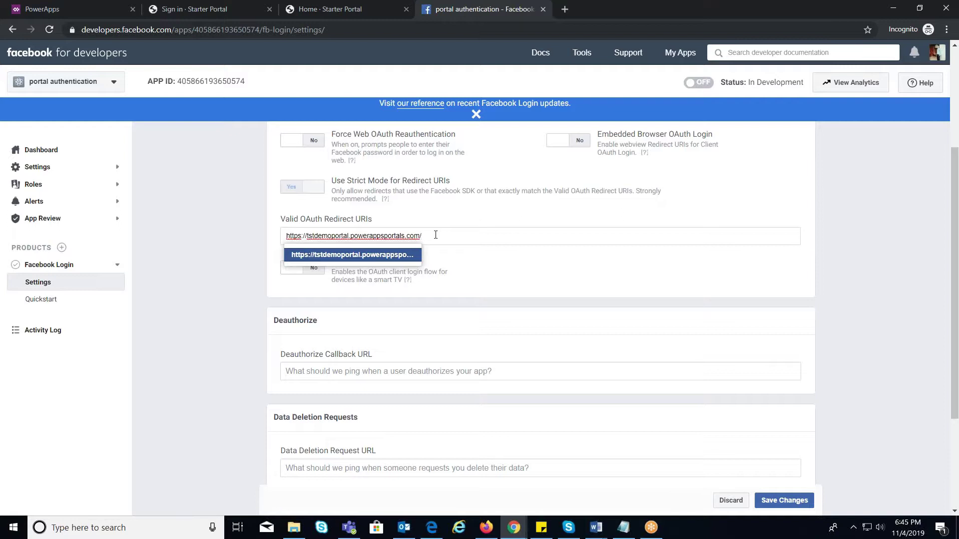
type("sign")
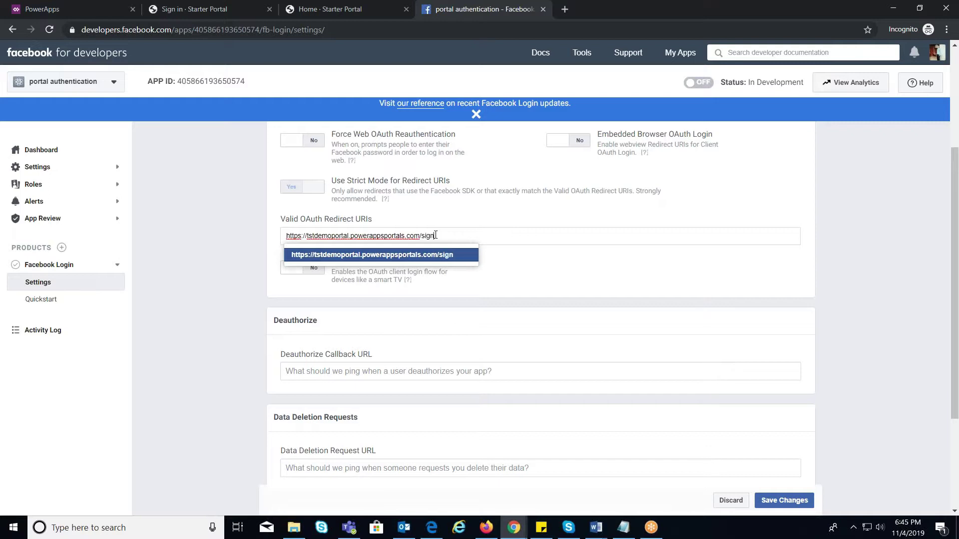
type("in-fa")
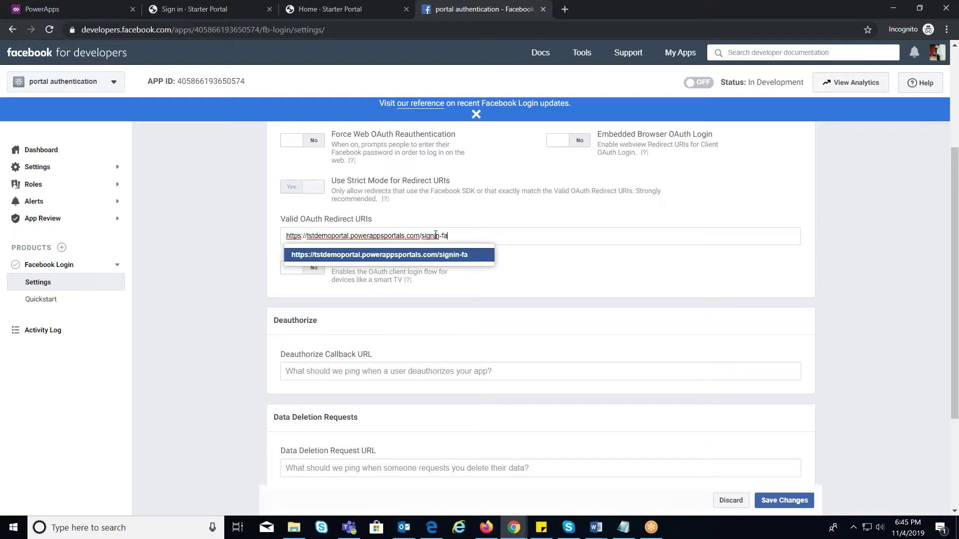
type("cebook")
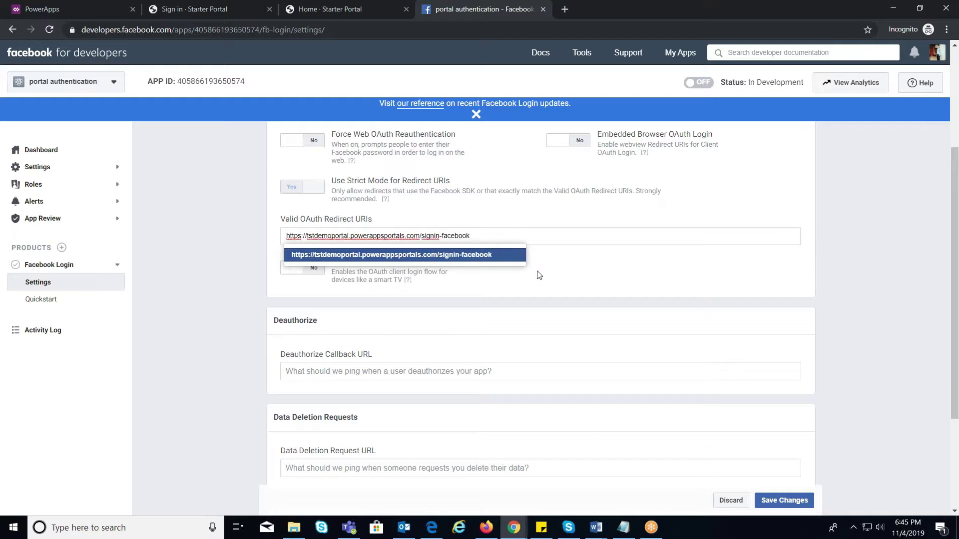
key("Return")
left_click(784, 500)
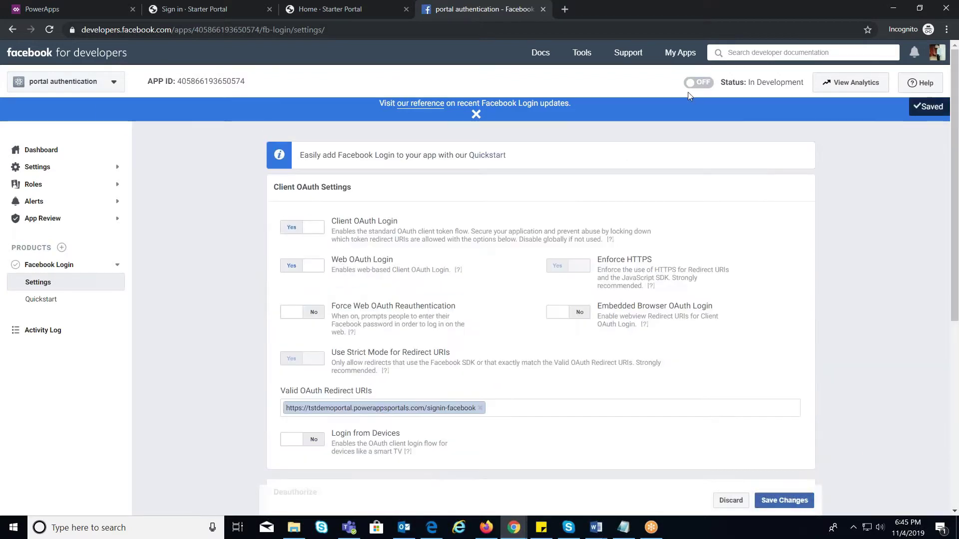
left_click(698, 83)
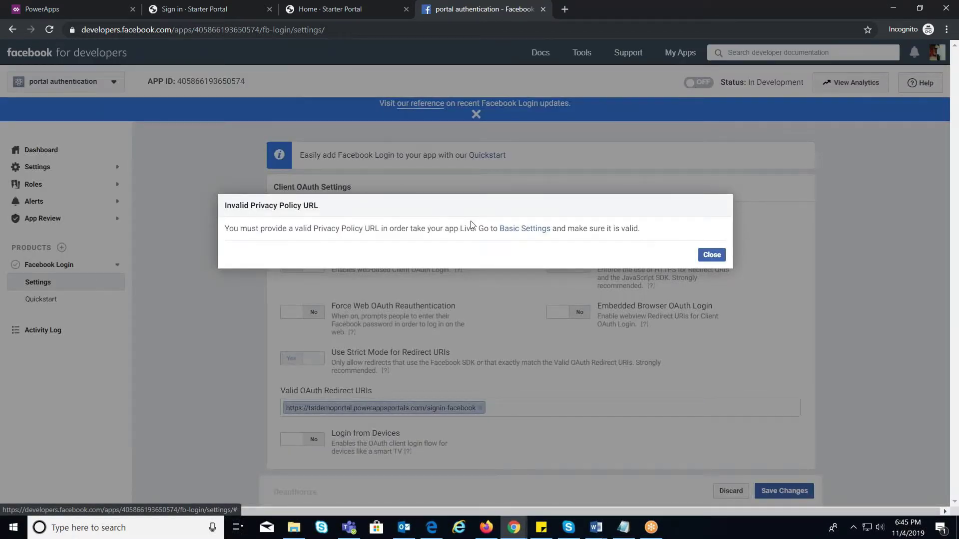
- Set the portal address as privacy policy URL and powerapps.com as app domain, and save
left_click(517, 231)
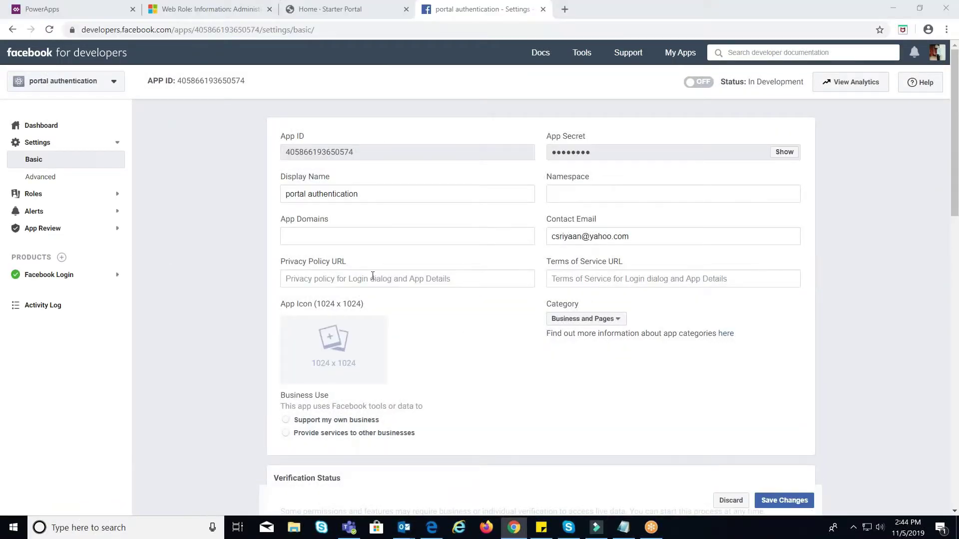
left_click(372, 278)
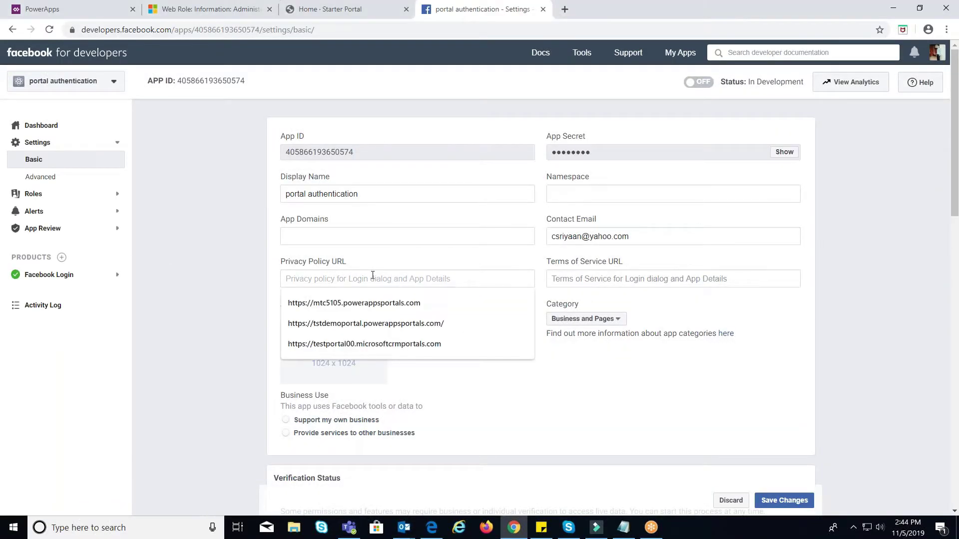
left_click(351, 325)
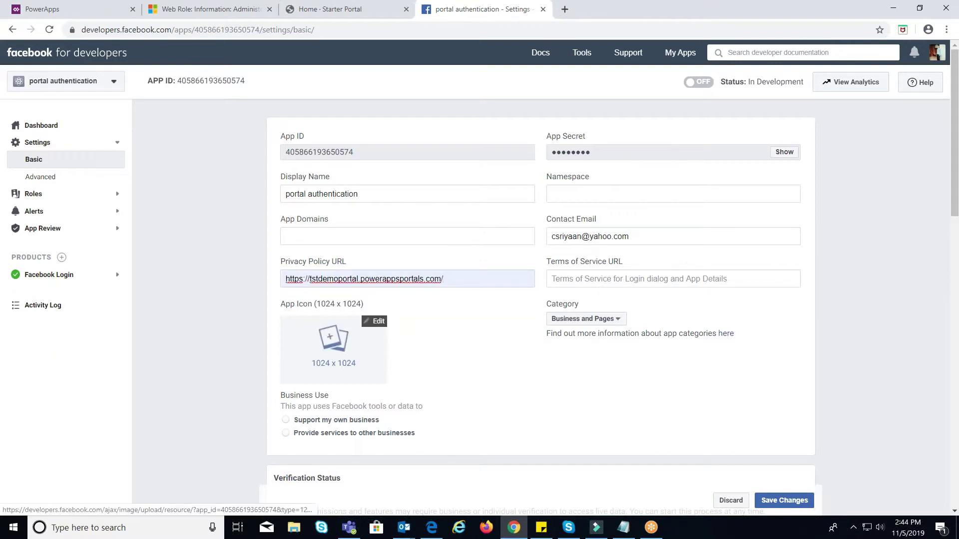
left_click(289, 237)
type("powe")
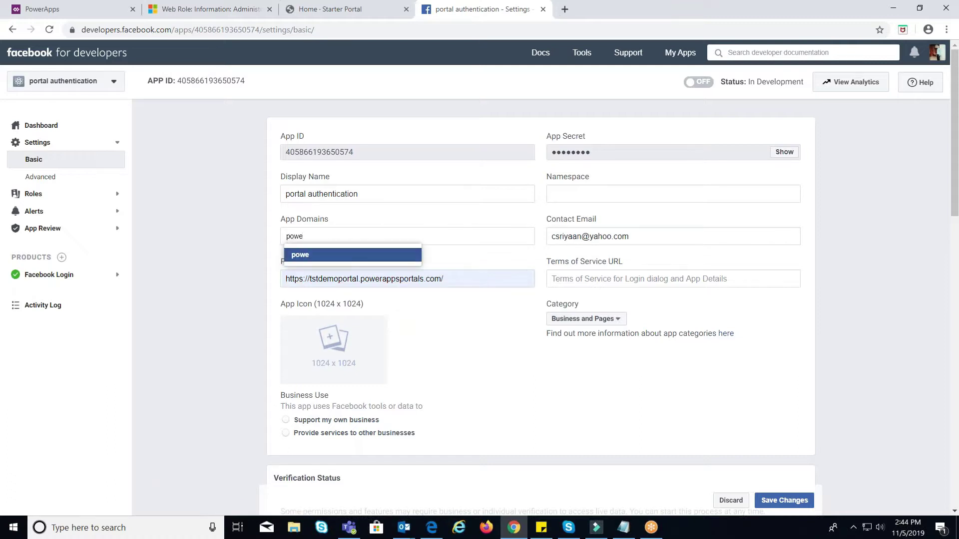
type("rapps.com")
key("Return")
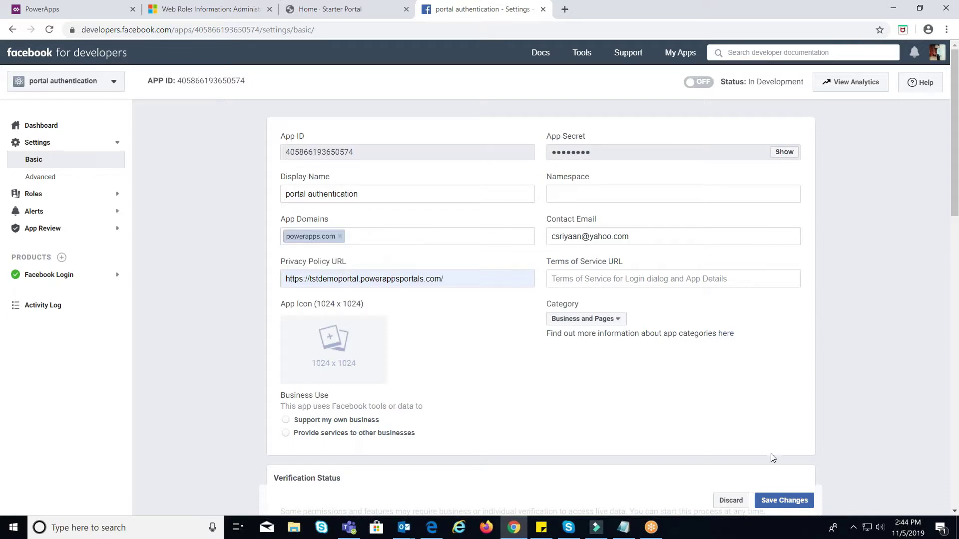
left_click(784, 501)
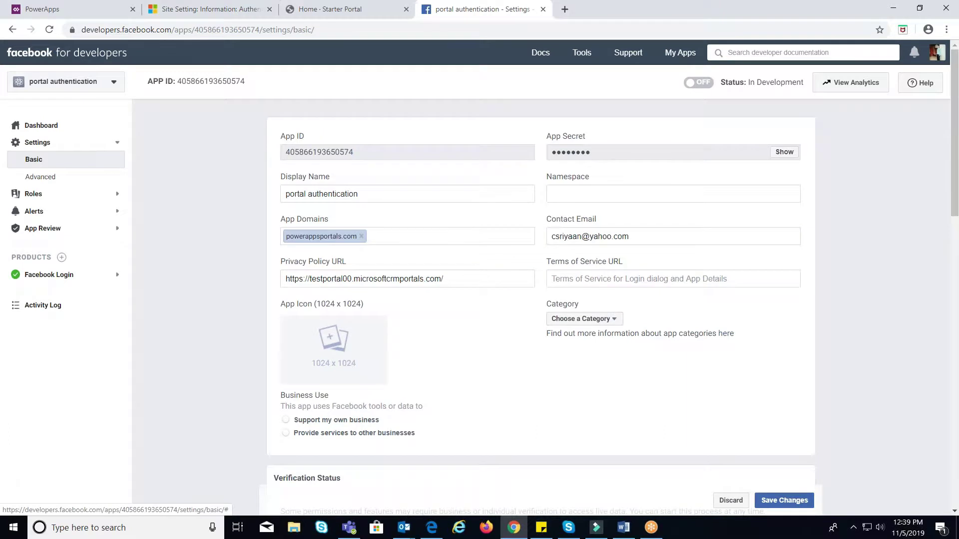
left_click(316, 310)
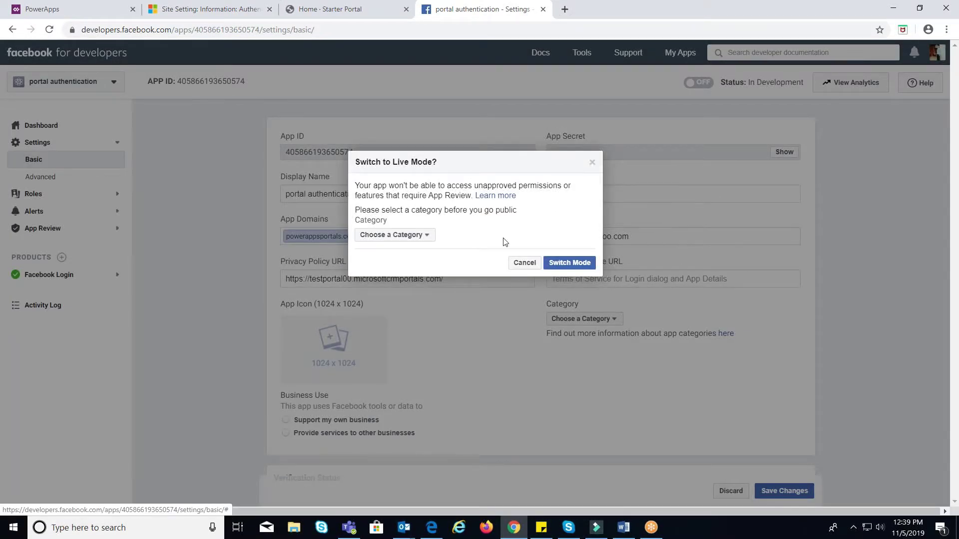
- Switch the app to live mode under the Business and Pages category
left_click(394, 235)
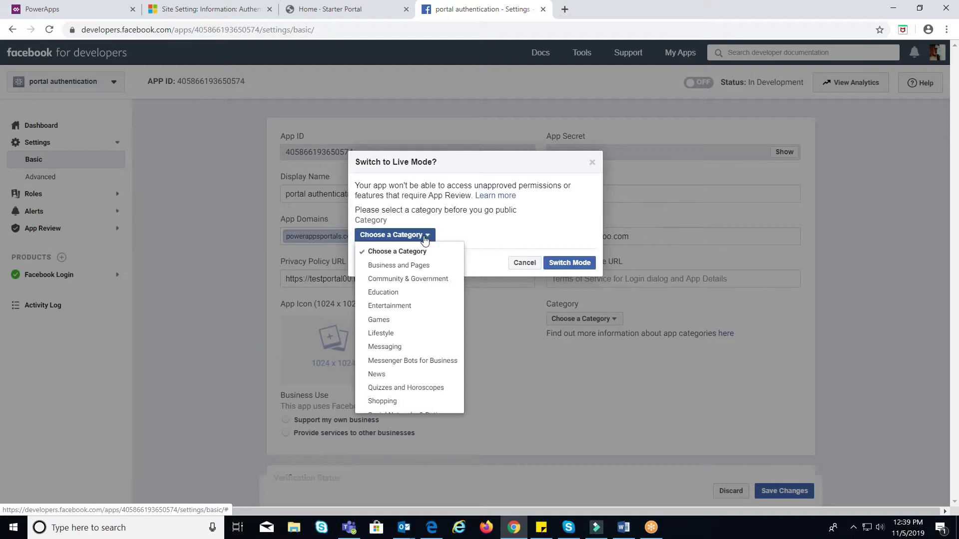
left_click(397, 265)
left_click(565, 265)
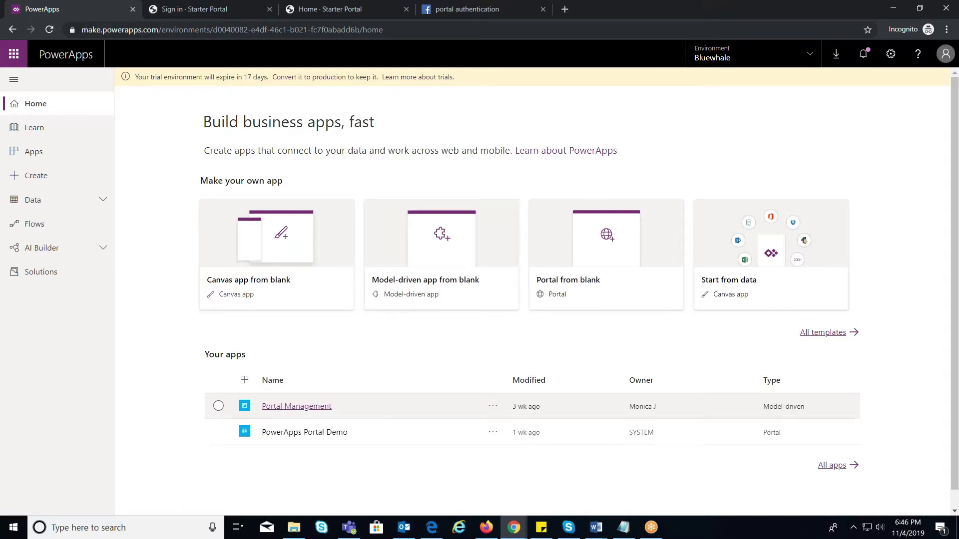
- Open Portal Management's Site Settings and the Authentication/OpenAuth/Facebook/AppId record
left_click(296, 406)
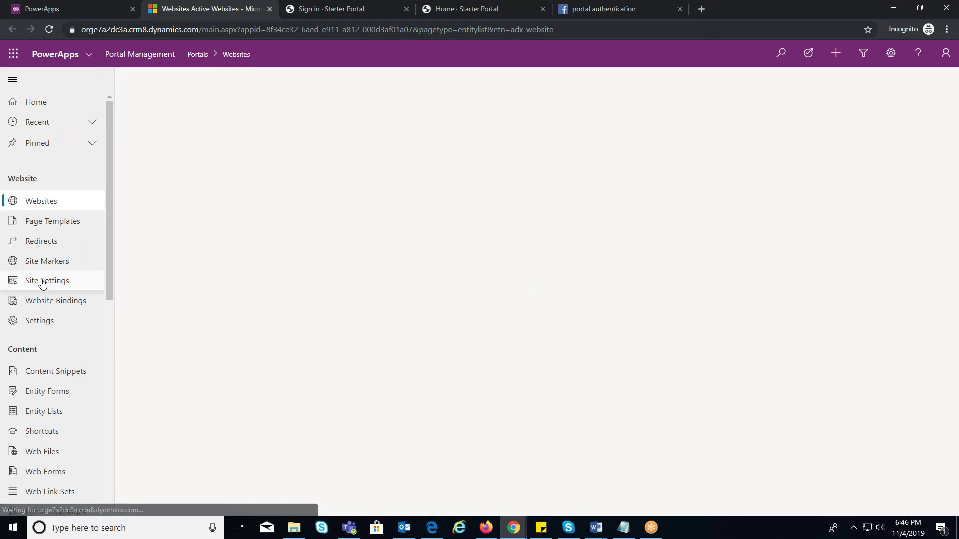
left_click(43, 282)
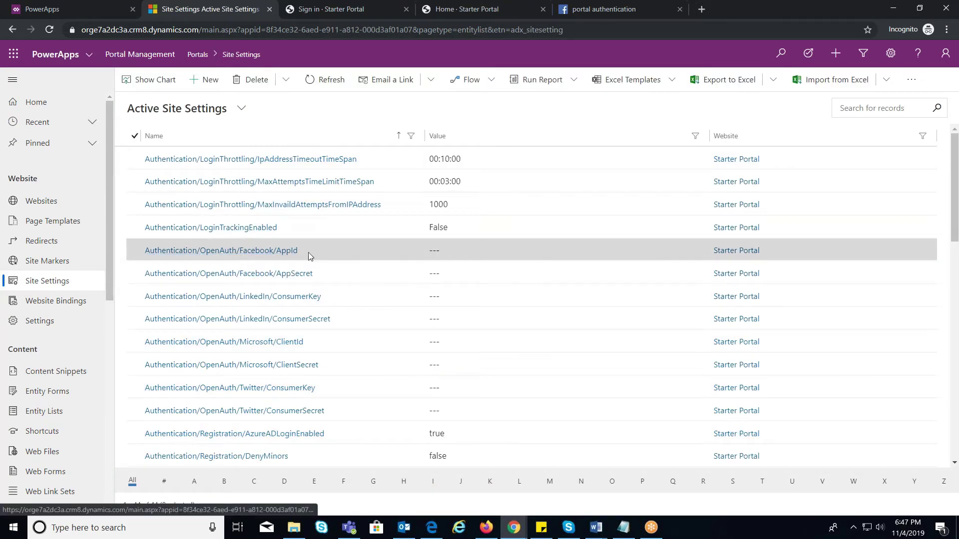
left_click(279, 253)
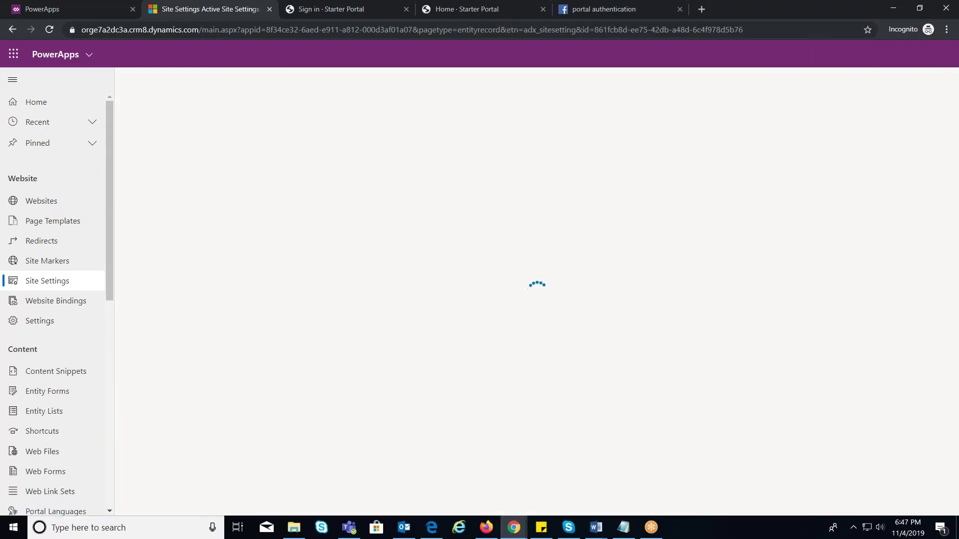
- Copy the Facebook App ID into the AppId site setting's value
left_click(617, 10)
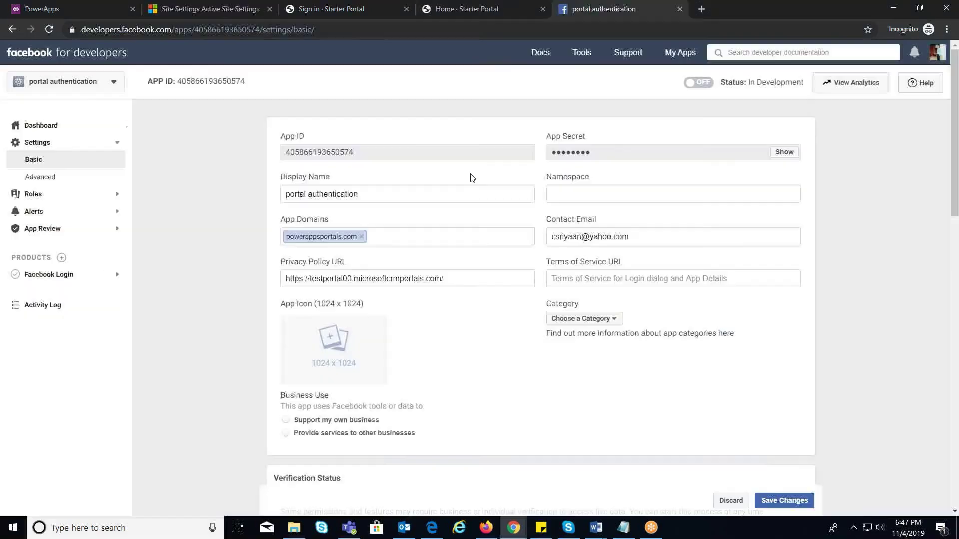
double_click(362, 152)
key("ctrl+c")
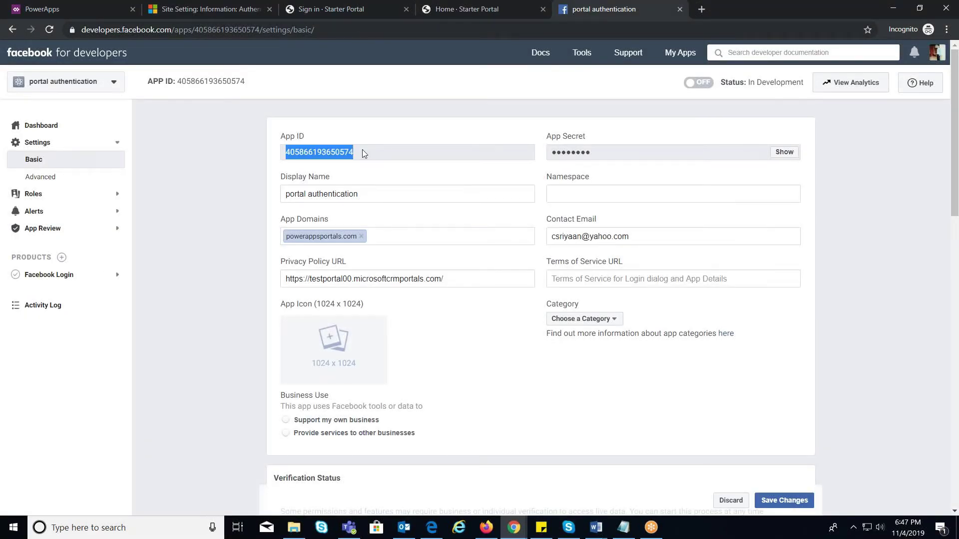
left_click(223, 13)
key("ctrl+v")
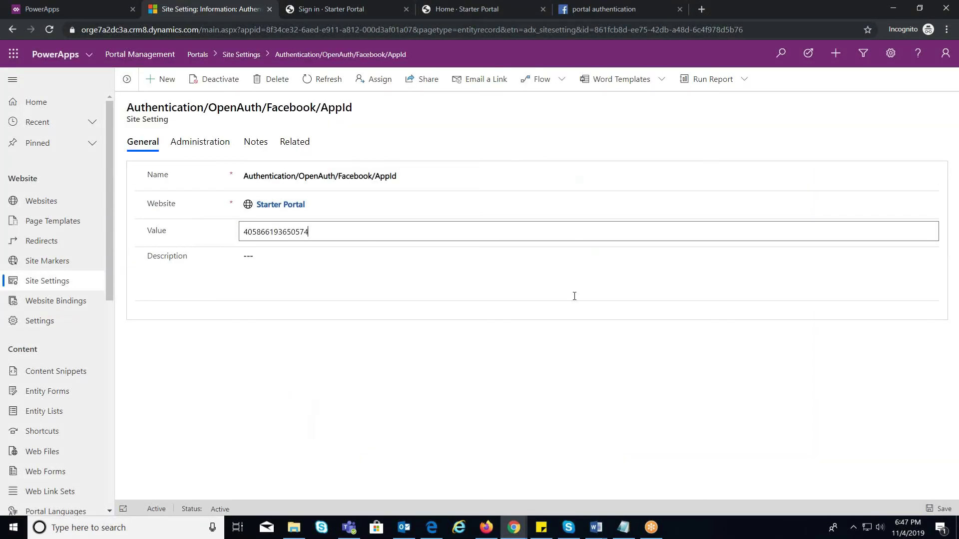
- Reveal and copy the App Secret into the AppSecret setting's value, then save
left_click(942, 508)
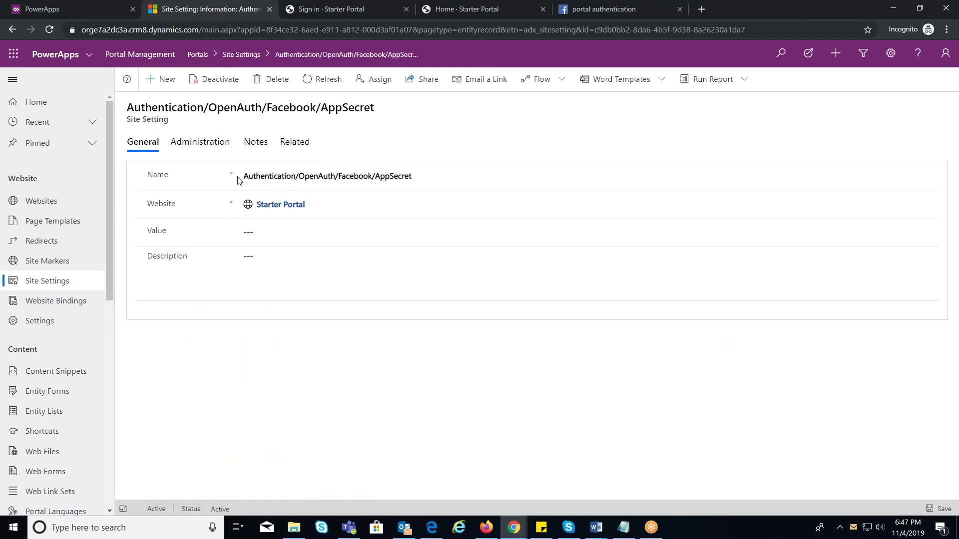
left_click(620, 9)
left_click(768, 155)
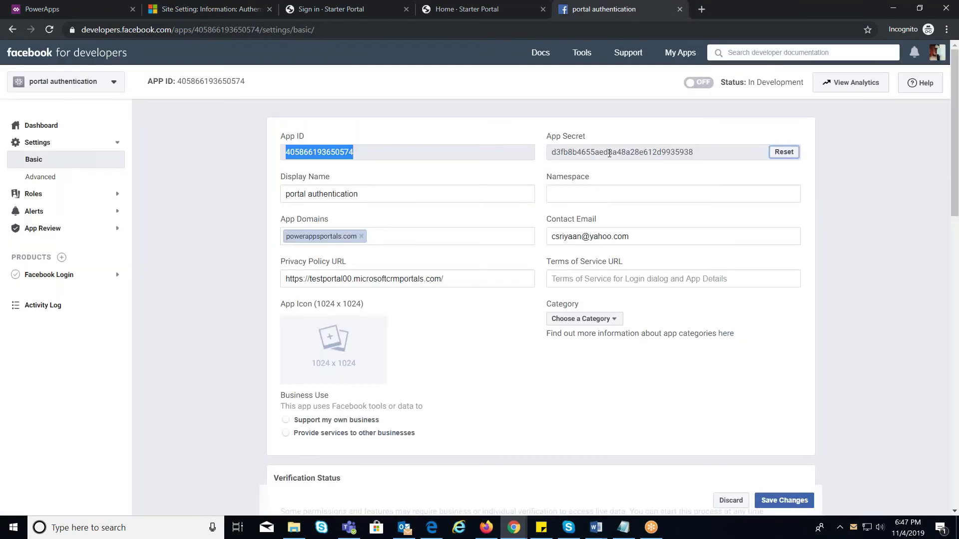
double_click(610, 152)
key("ctrl+c")
left_click(249, 9)
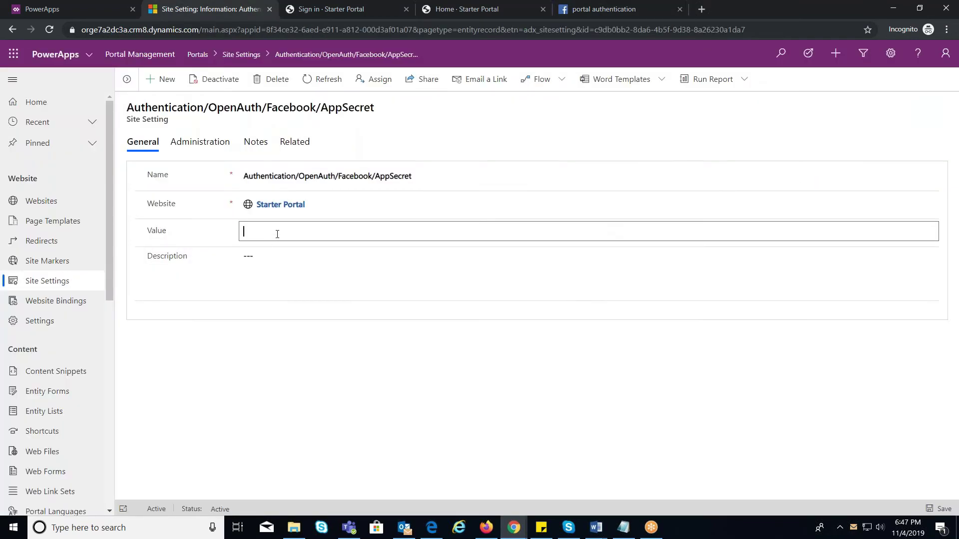
key("ctrl+v")
left_click(943, 509)
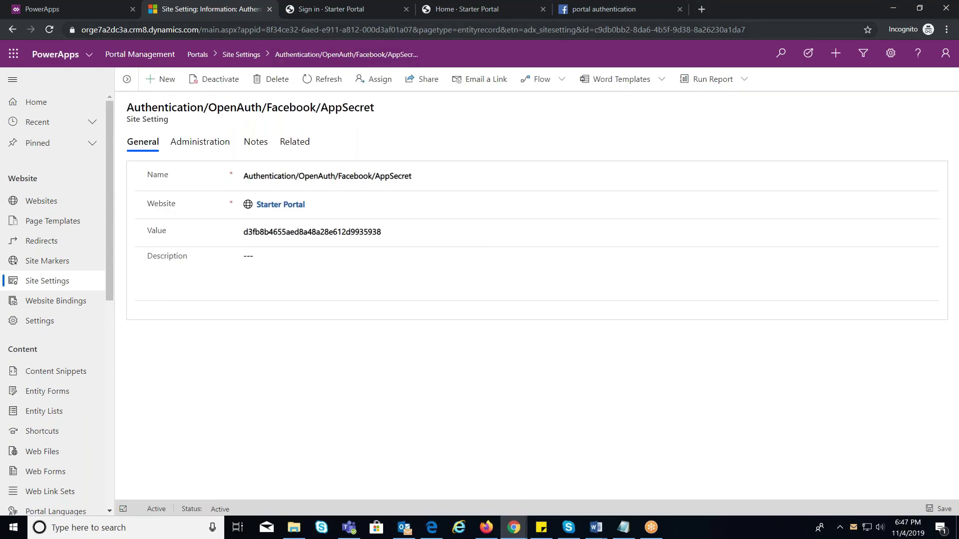
- Sign in to the Starter Portal with Facebook and allow the app
left_click(449, 10)
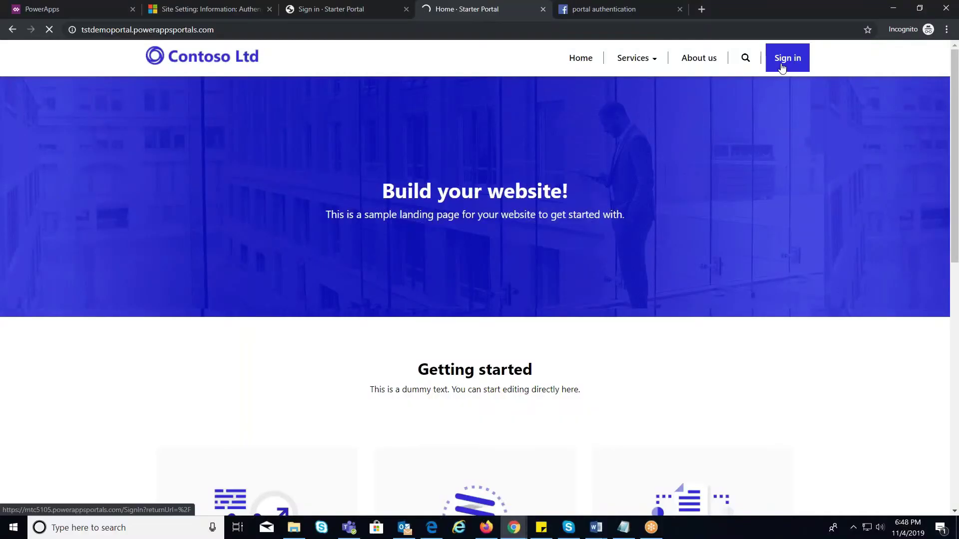
left_click(782, 67)
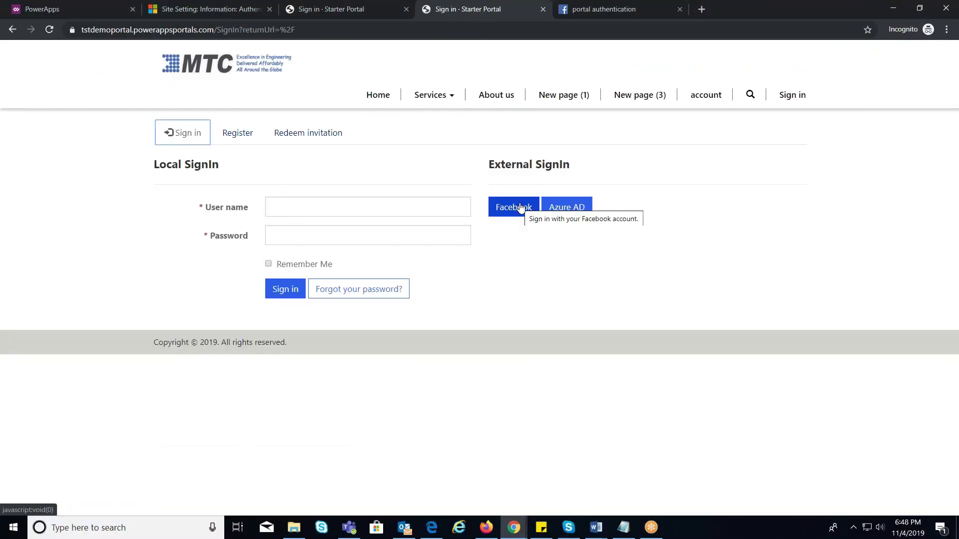
left_click(520, 208)
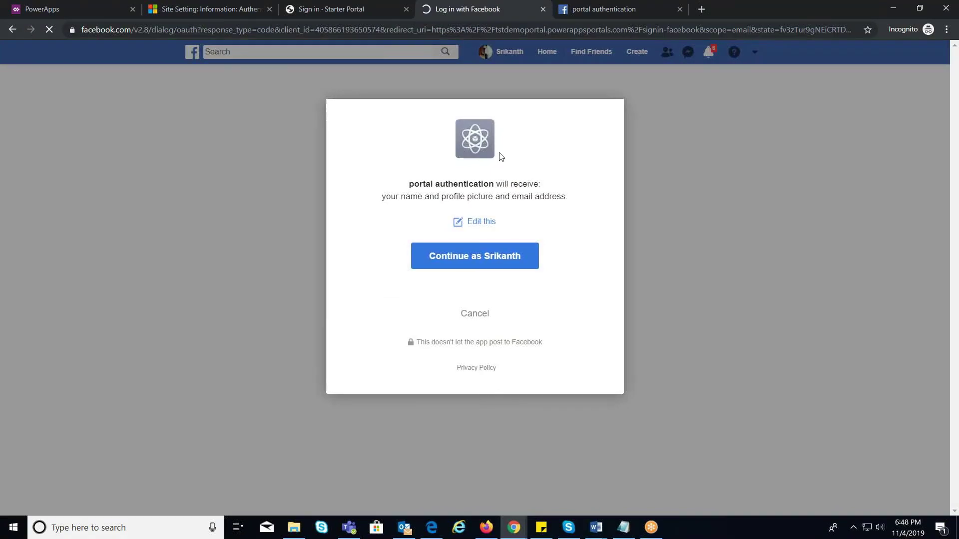
left_click(475, 256)
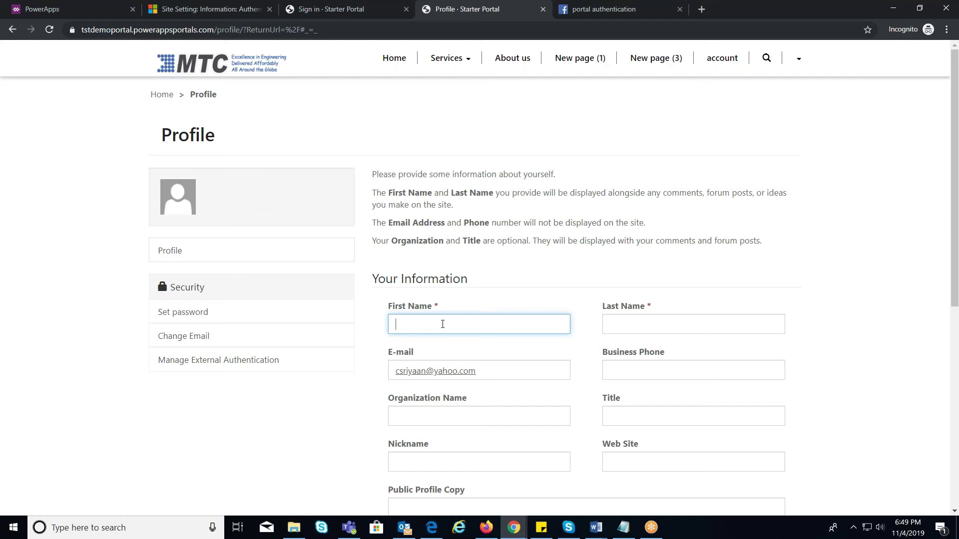
- Submit the profile with first name 'power' and last name 'apps'
type("power")
left_click(611, 323)
type("app")
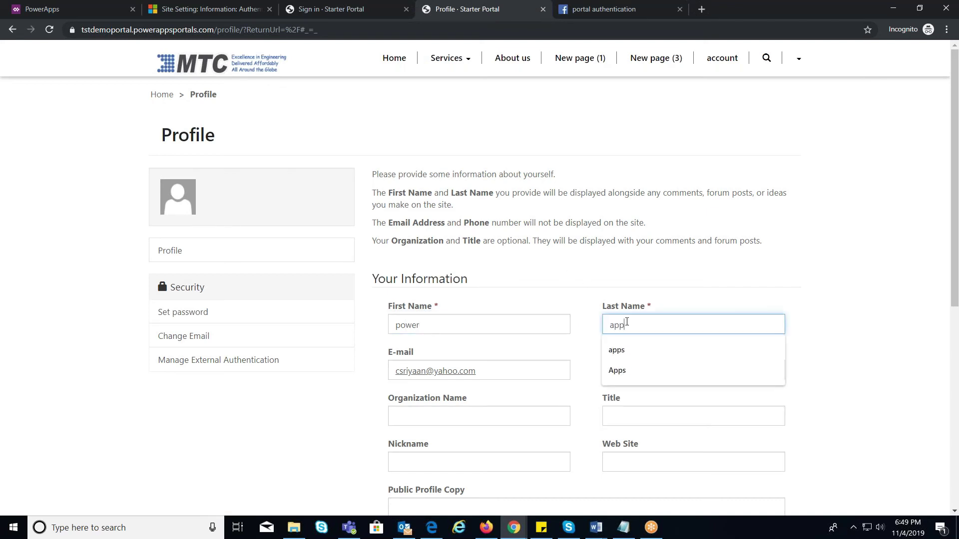
type("s")
key("Return")
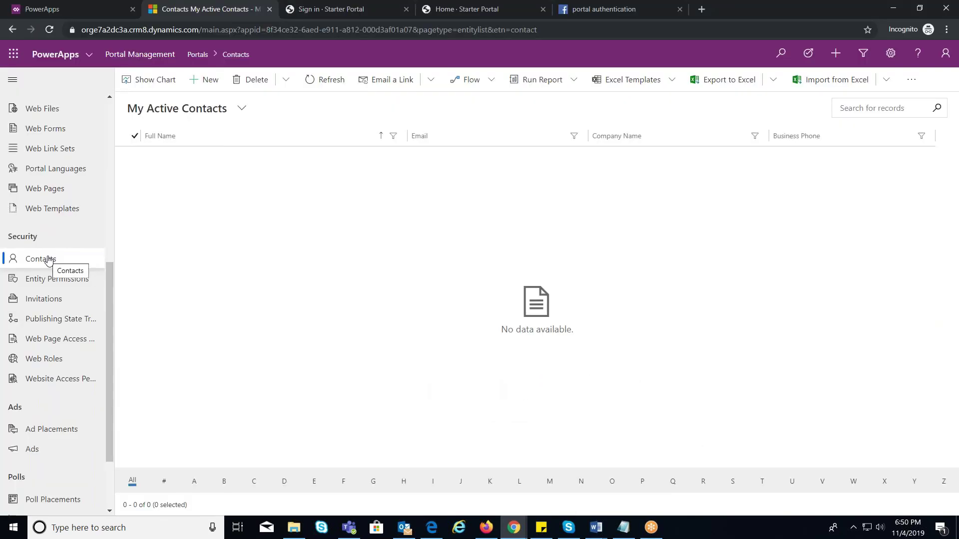
- Switch the Contacts list to the Active Contacts view to reveal the new power apps contact
left_click(228, 109)
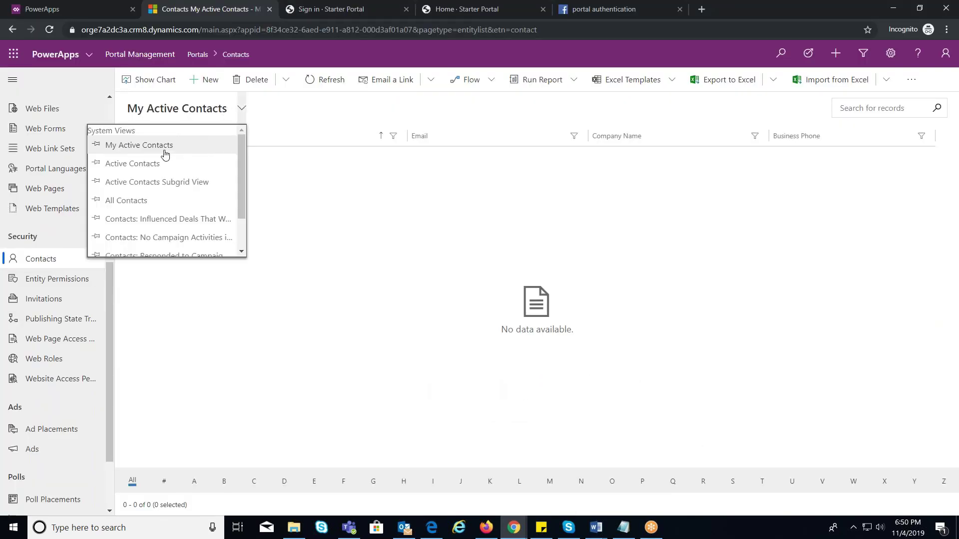
left_click(141, 163)
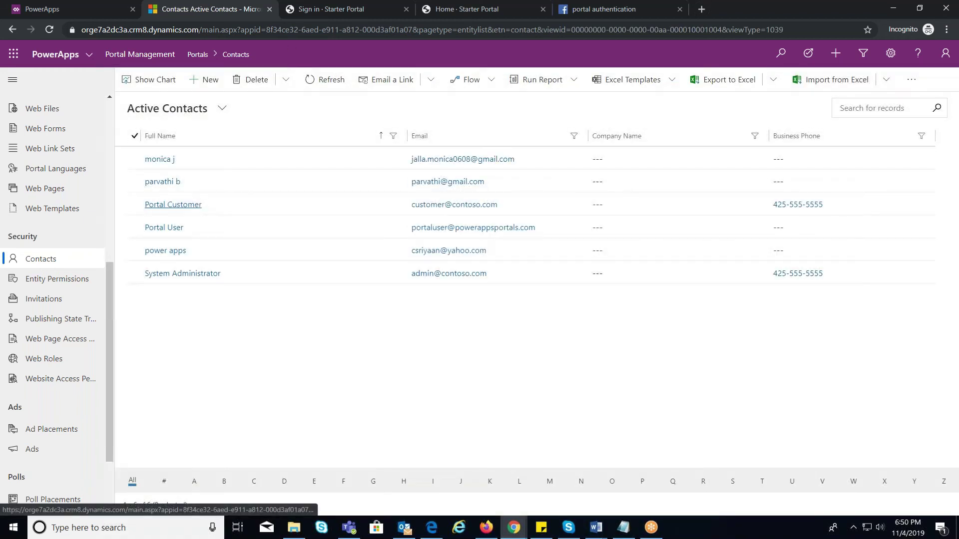